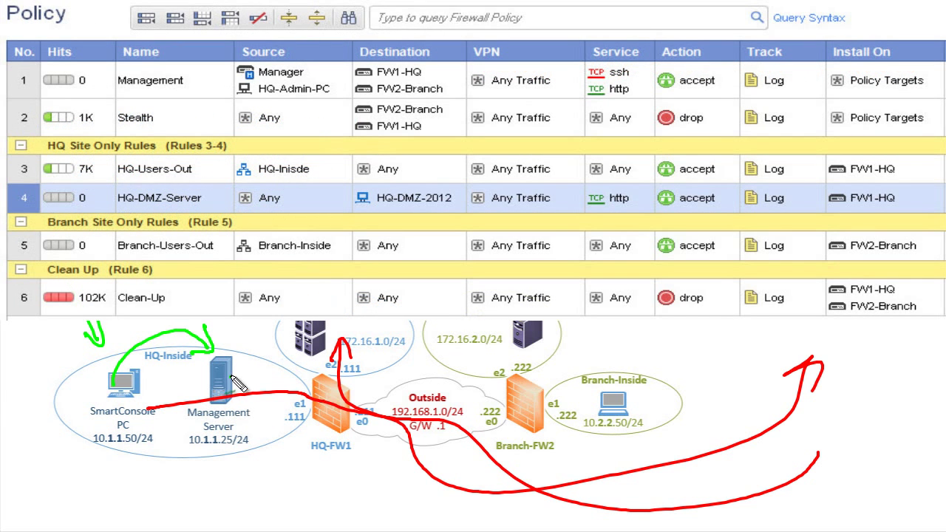
{"action": "mouse_move", "coordinate": [230, 379]}
{"action": "left_mouse_down"}
{"action": "mouse_move", "coordinate": [292, 358]}
{"action": "mouse_move", "coordinate": [319, 382]}
{"action": "mouse_move", "coordinate": [309, 378]}
{"action": "left_mouse_up"}
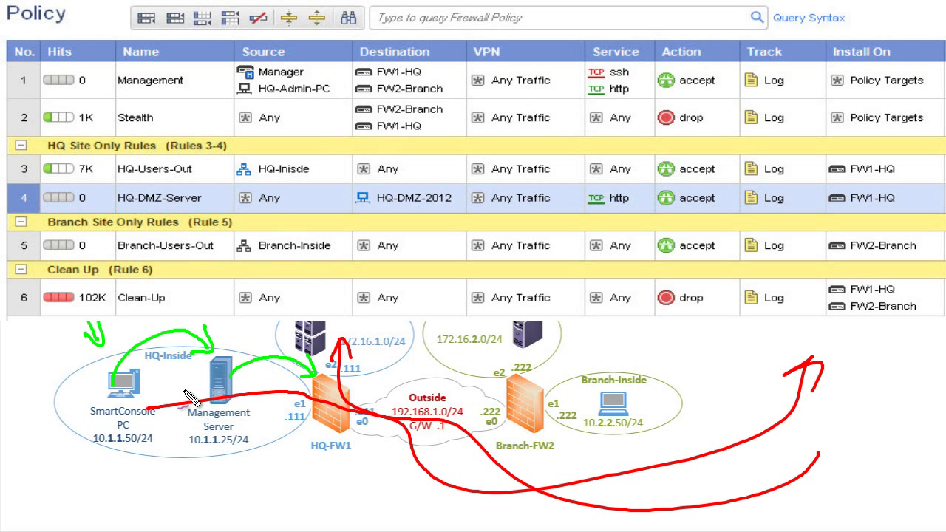
{"action": "left_click_drag", "start_coordinate": [299, 380], "coordinate": [288, 384]}
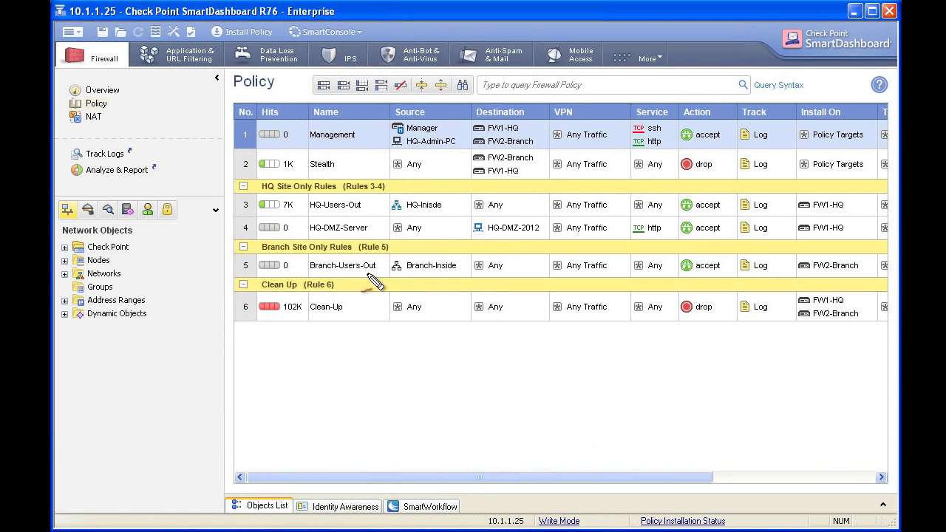
{"action": "mouse_move", "coordinate": [300, 187]}
{"action": "left_mouse_down"}
{"action": "mouse_move", "coordinate": [221, 206]}
{"action": "mouse_move", "coordinate": [352, 219]}
{"action": "mouse_move", "coordinate": [655, 224]}
{"action": "mouse_move", "coordinate": [878, 213]}
{"action": "mouse_move", "coordinate": [655, 190]}
{"action": "mouse_move", "coordinate": [295, 186]}
{"action": "left_mouse_up"}
{"action": "left_click_drag", "start_coordinate": [395, 212], "coordinate": [505, 212]}
{"action": "left_click_drag", "start_coordinate": [698, 216], "coordinate": [688, 216]}
{"action": "mouse_move", "coordinate": [721, 156]}
{"action": "left_mouse_down"}
{"action": "mouse_move", "coordinate": [707, 195]}
{"action": "mouse_move", "coordinate": [717, 181]}
{"action": "left_mouse_up"}
{"action": "left_click_drag", "start_coordinate": [781, 170], "coordinate": [765, 197]}
{"action": "left_click_drag", "start_coordinate": [766, 196], "coordinate": [777, 192]}
{"action": "left_click_drag", "start_coordinate": [780, 210], "coordinate": [788, 208]}
{"action": "key", "text": "Escape"}
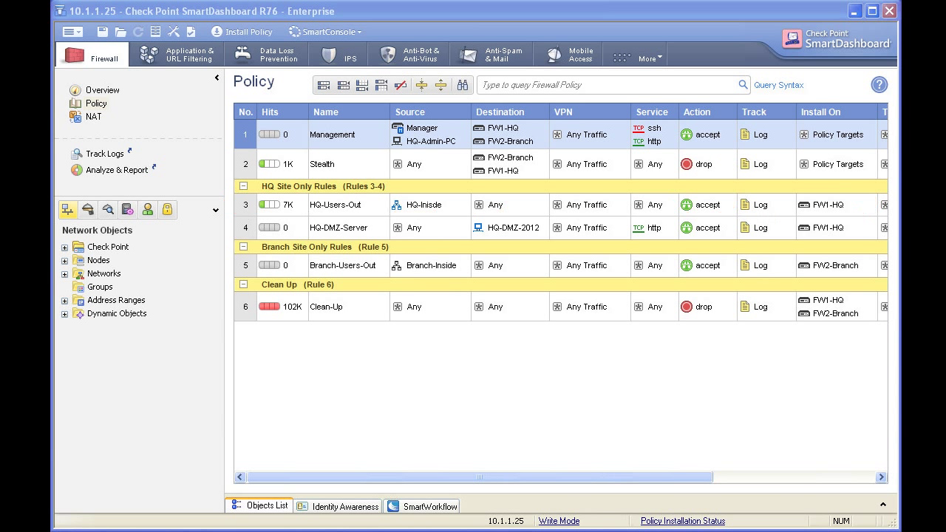
Switch to the Command Prompt and start a continuous ping to 8.8.8.8
{"action": "key", "text": "alt+Tab"}
{"action": "mouse_move", "coordinate": [643, 339]}
{"action": "left_mouse_down"}
{"action": "mouse_move", "coordinate": [615, 224]}
{"action": "mouse_move", "coordinate": [613, 251]}
{"action": "left_mouse_up"}
{"action": "type", "text": "ping"}
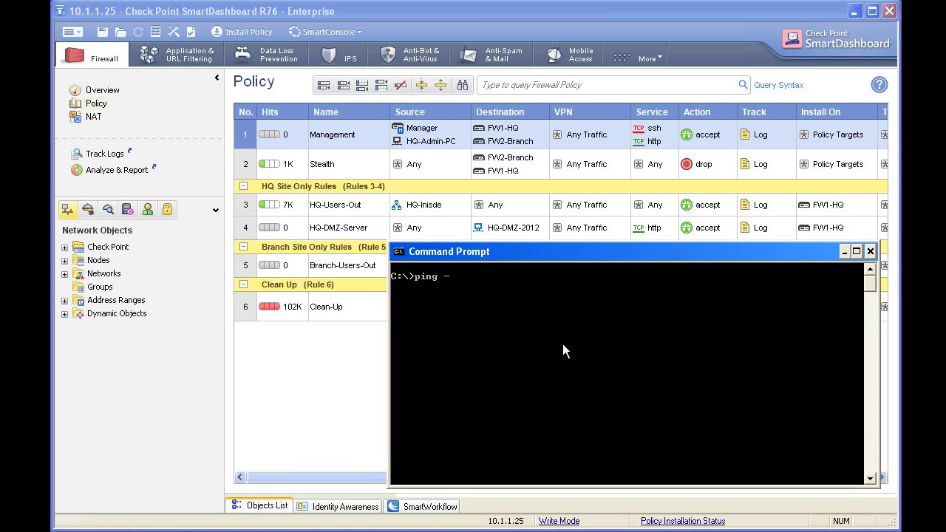
{"action": "type", "text": " -t 8.8.8.8"}
{"action": "key", "text": "Return"}
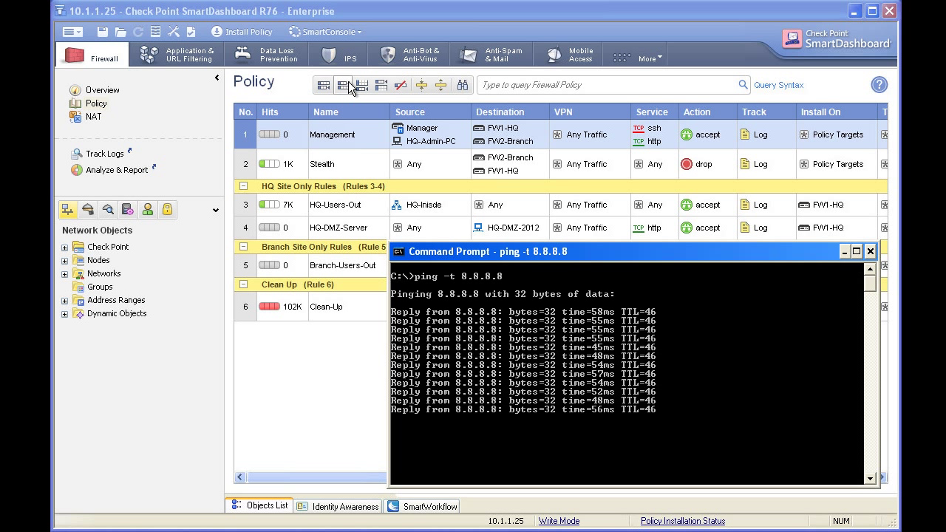
Launch SmartView Monitor from SmartDashboard and display the Top Services traffic view for gateway FW1-HQ
{"action": "left_click", "coordinate": [340, 32]}
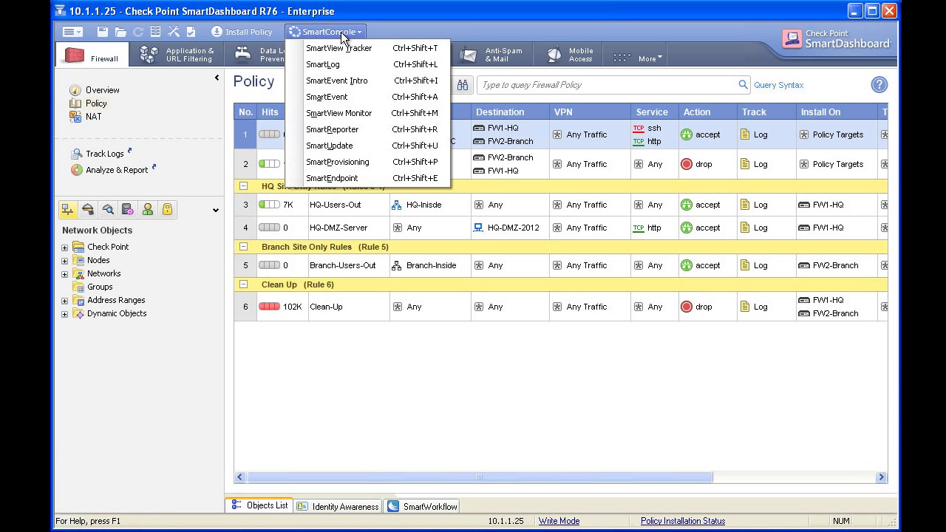
{"action": "left_click", "coordinate": [380, 115]}
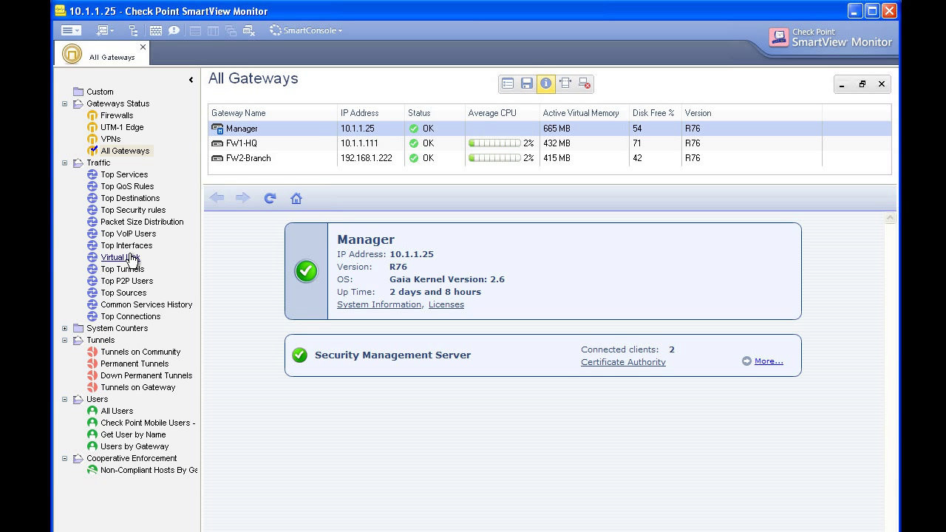
{"action": "left_click", "coordinate": [130, 178]}
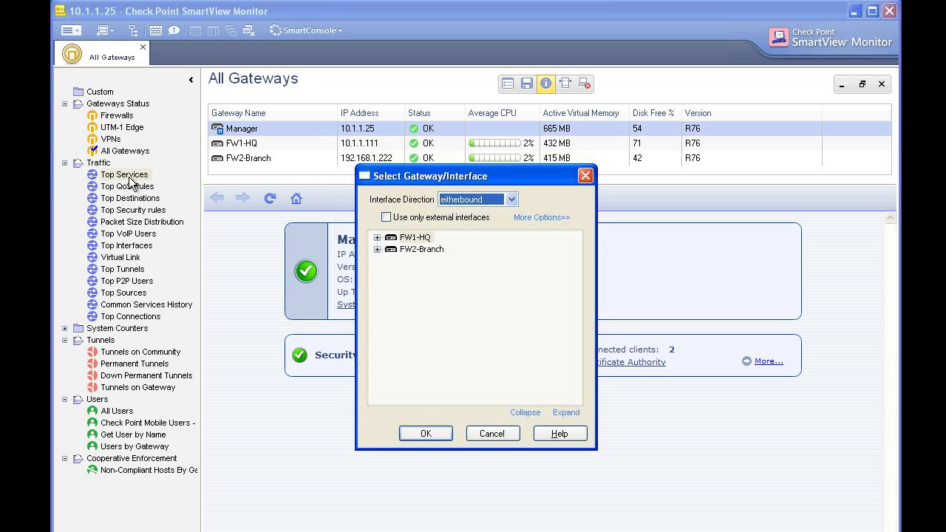
{"action": "left_click", "coordinate": [424, 434]}
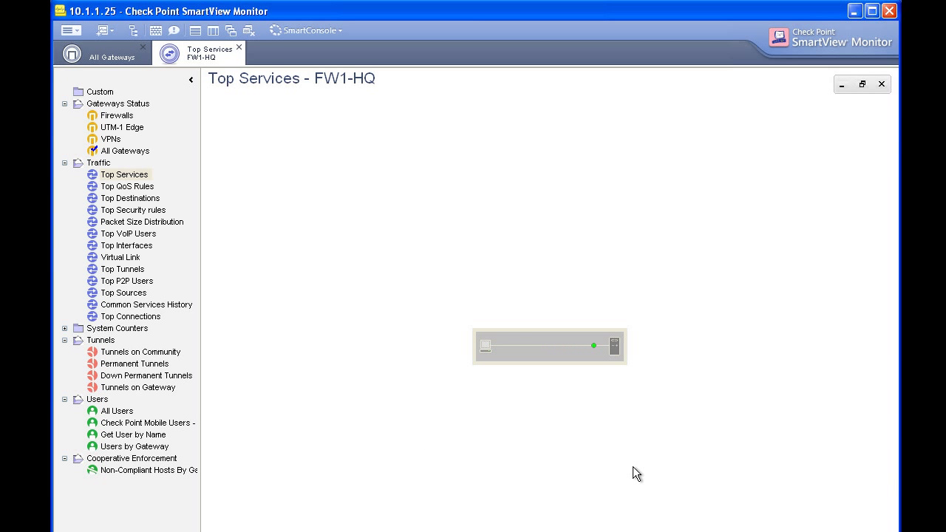
{"action": "mouse_move", "coordinate": [588, 414]}
{"action": "left_mouse_down"}
{"action": "mouse_move", "coordinate": [593, 359]}
{"action": "mouse_move", "coordinate": [557, 458]}
{"action": "mouse_move", "coordinate": [587, 406]}
{"action": "left_mouse_up"}
{"action": "left_click_drag", "start_coordinate": [692, 407], "coordinate": [619, 340]}
{"action": "left_click_drag", "start_coordinate": [627, 450], "coordinate": [693, 363]}
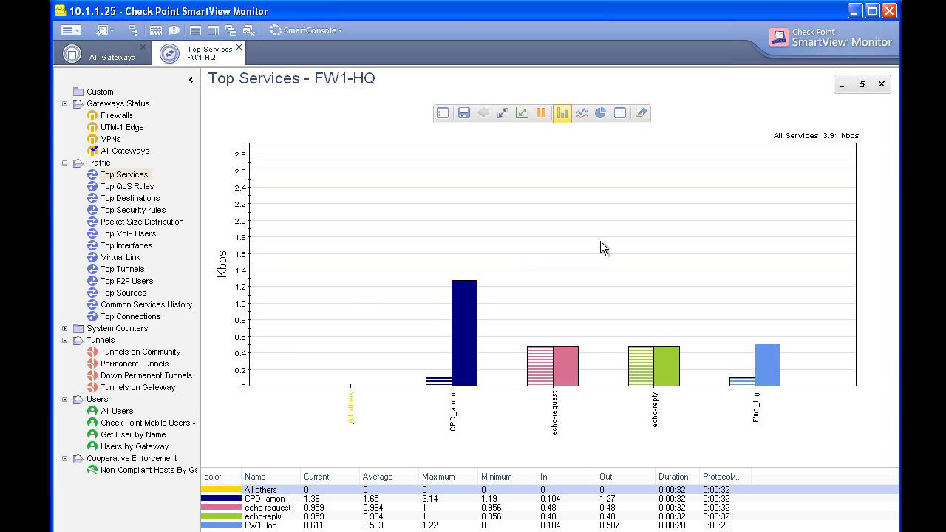
Display the Top Destinations traffic view for FW1-HQ and tile it side by side with the Top Services view
{"action": "left_click", "coordinate": [130, 198]}
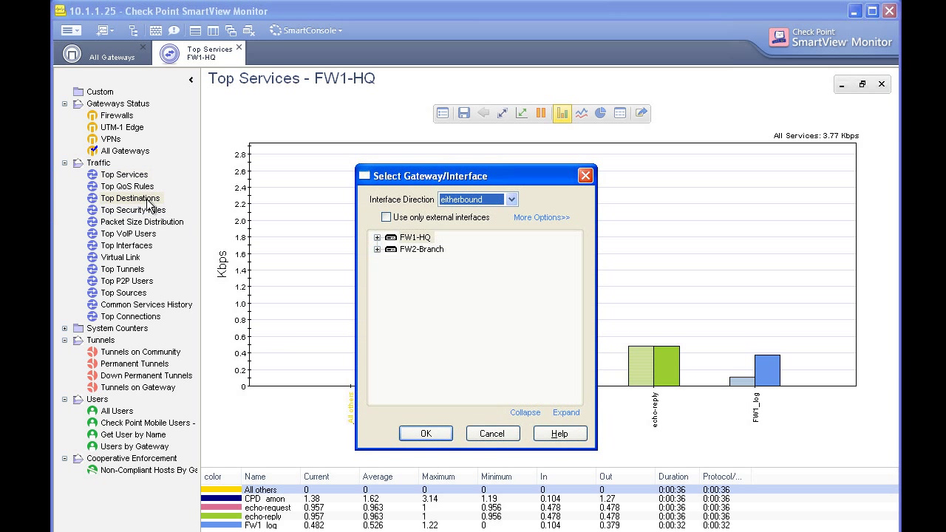
{"action": "left_click", "coordinate": [425, 433]}
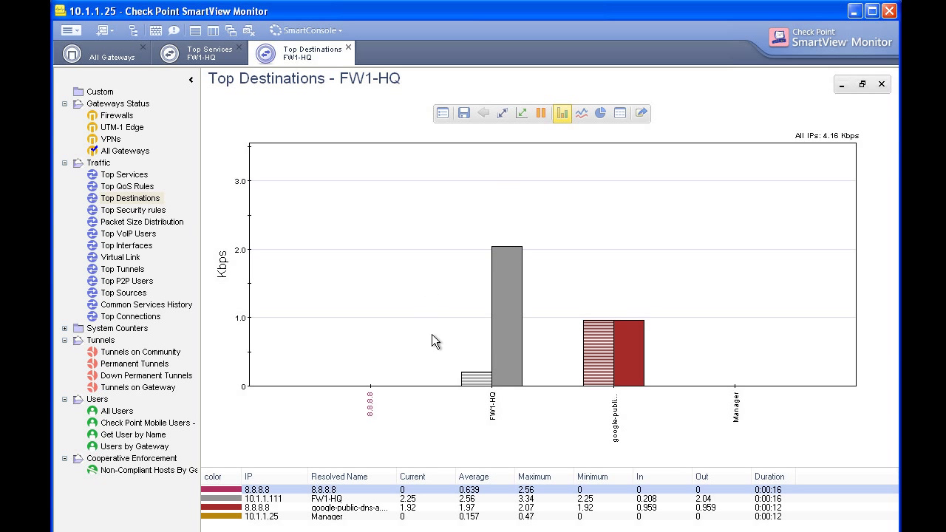
{"action": "left_click", "coordinate": [195, 30]}
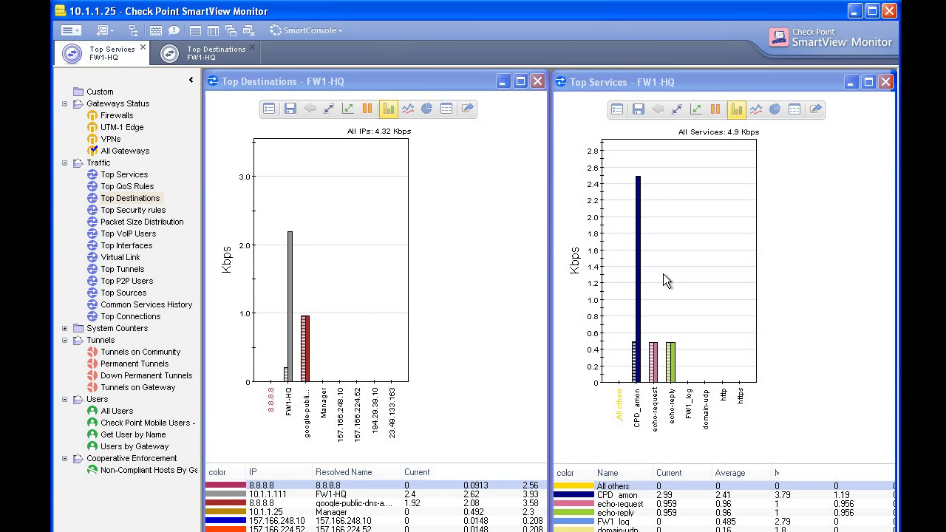
Examine the suspicious activity rules enforced on all Security Gateways and the form for adding a rule, closing both without adding anything
{"action": "left_click", "coordinate": [77, 31]}
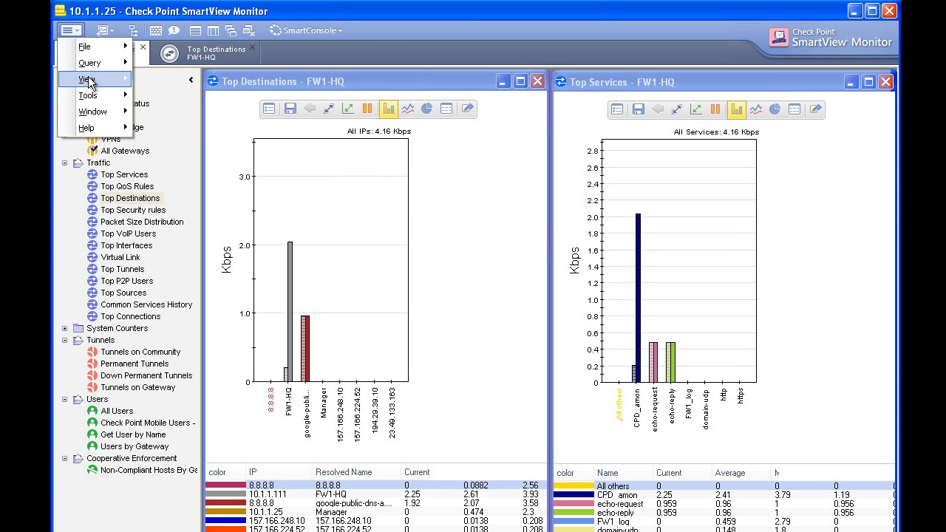
{"action": "mouse_move", "coordinate": [95, 95]}
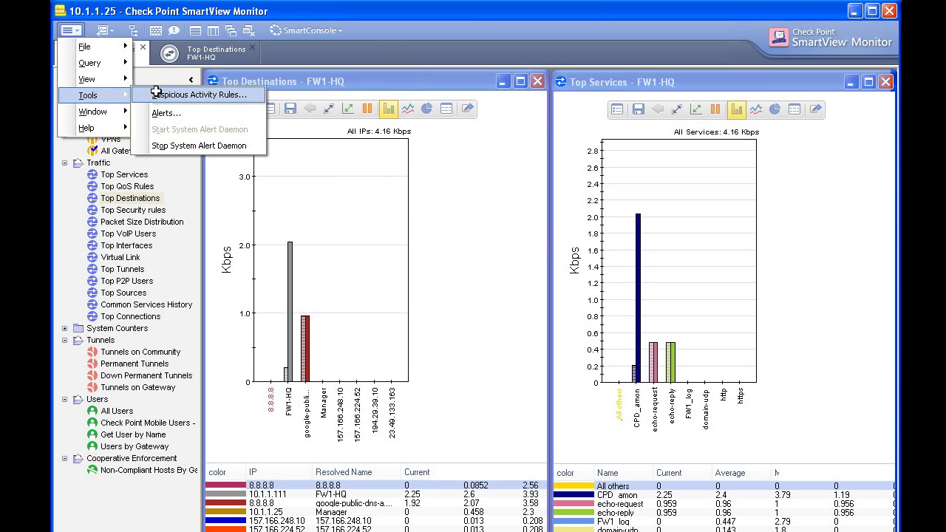
{"action": "left_click", "coordinate": [251, 96]}
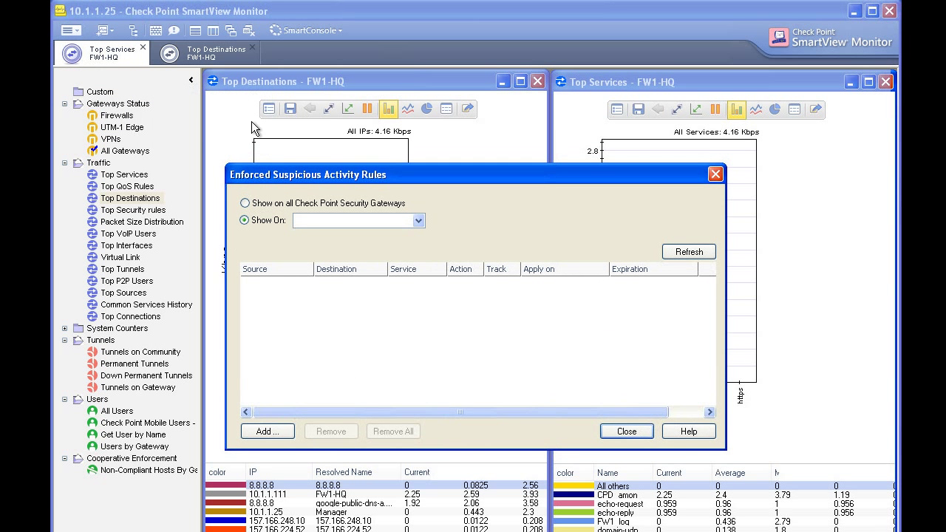
{"action": "left_click", "coordinate": [245, 201]}
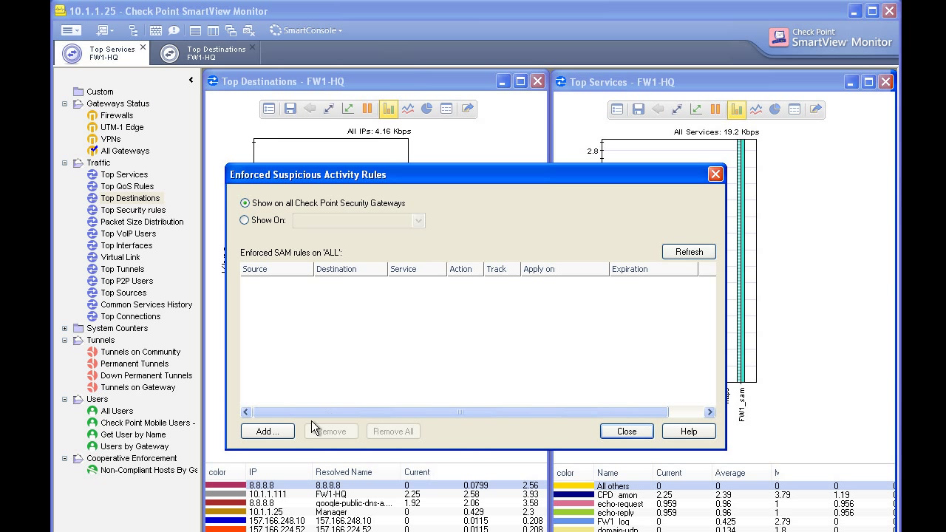
{"action": "left_click", "coordinate": [278, 431]}
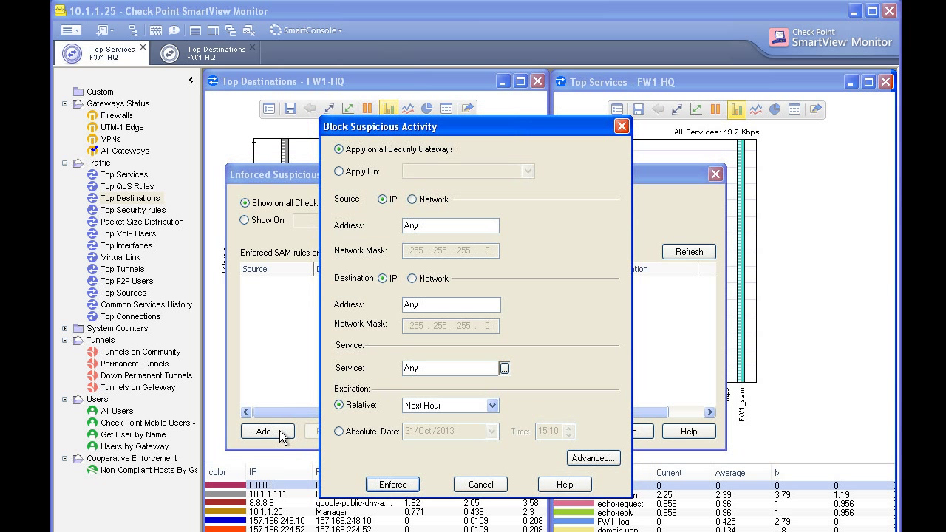
{"action": "left_click", "coordinate": [477, 484]}
{"action": "left_click", "coordinate": [627, 433]}
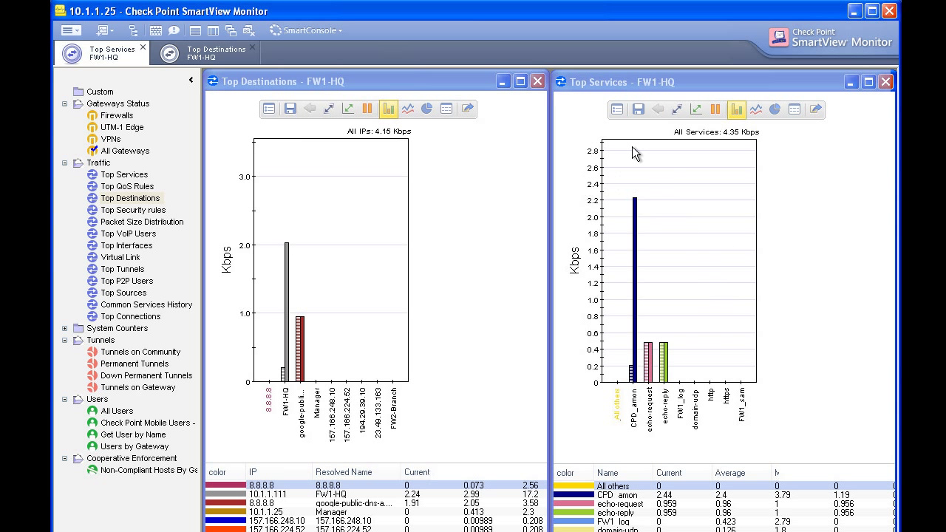
Block the echo-request service on FW1-HQ with destination address 8.8.8.8, expiring in the Next 10 Minutes, and enforce the rule
{"action": "right_click", "coordinate": [647, 369]}
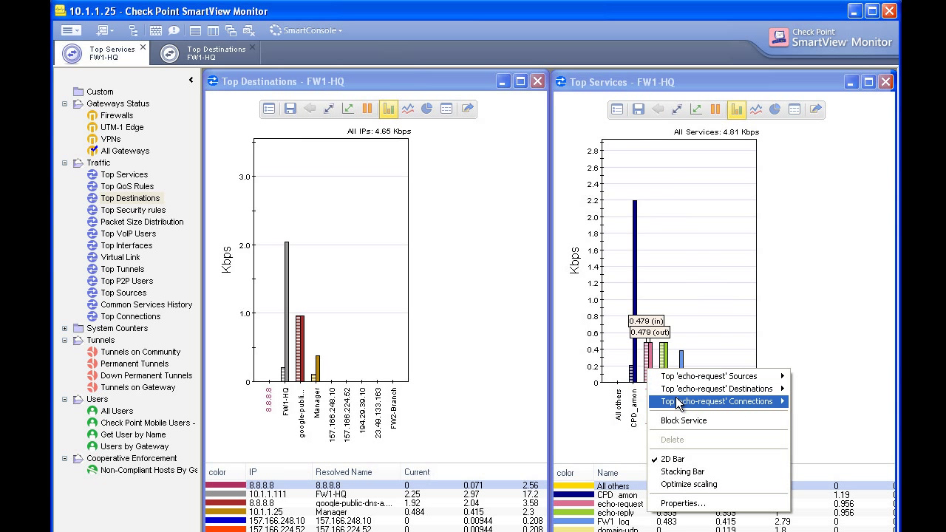
{"action": "left_click", "coordinate": [713, 417]}
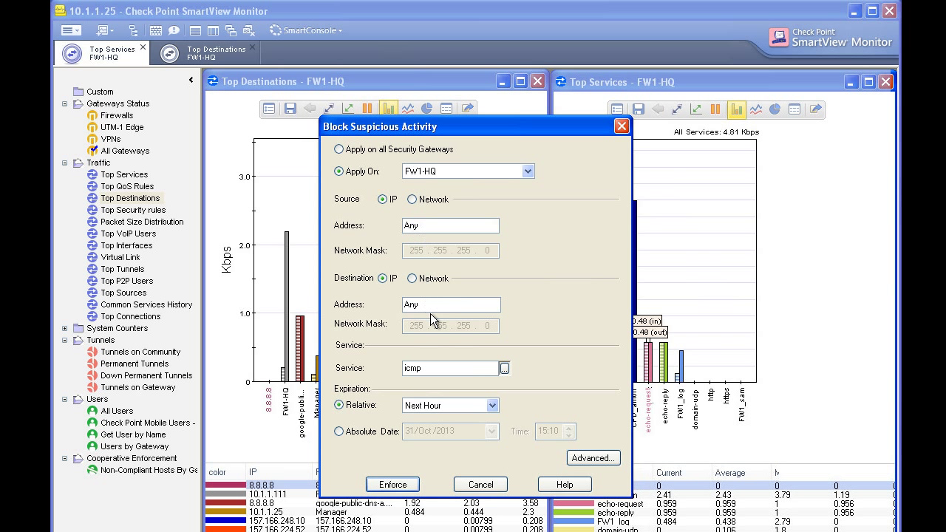
{"action": "left_click_drag", "start_coordinate": [425, 304], "coordinate": [388, 306]}
{"action": "type", "text": "8.8.8.8"}
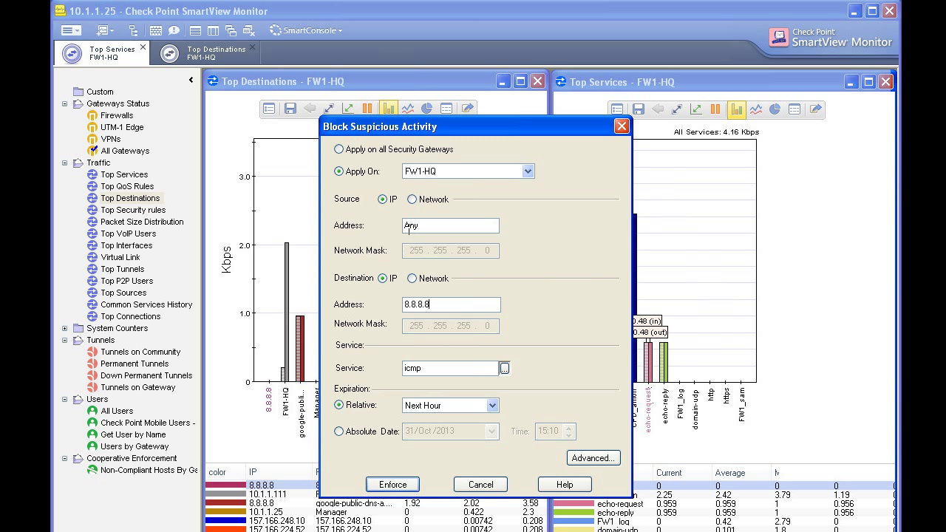
{"action": "left_click", "coordinate": [436, 407]}
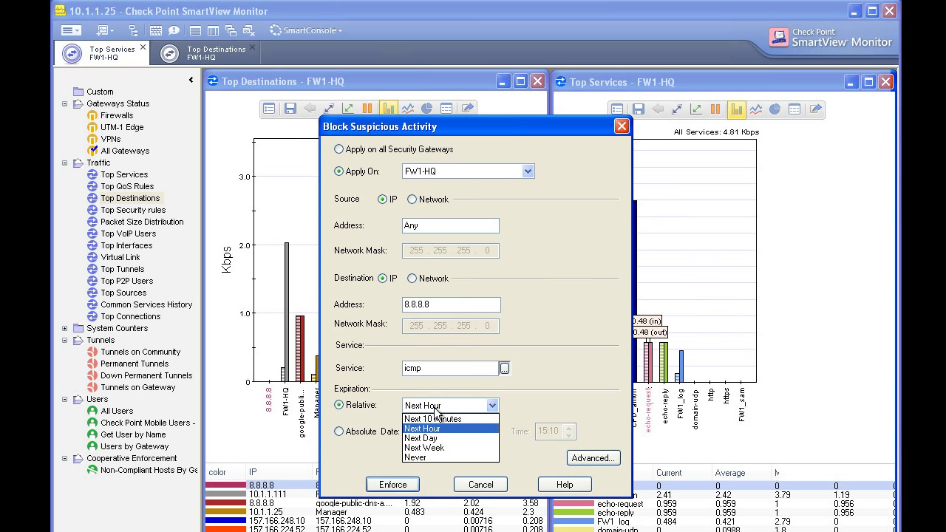
{"action": "left_click", "coordinate": [434, 419]}
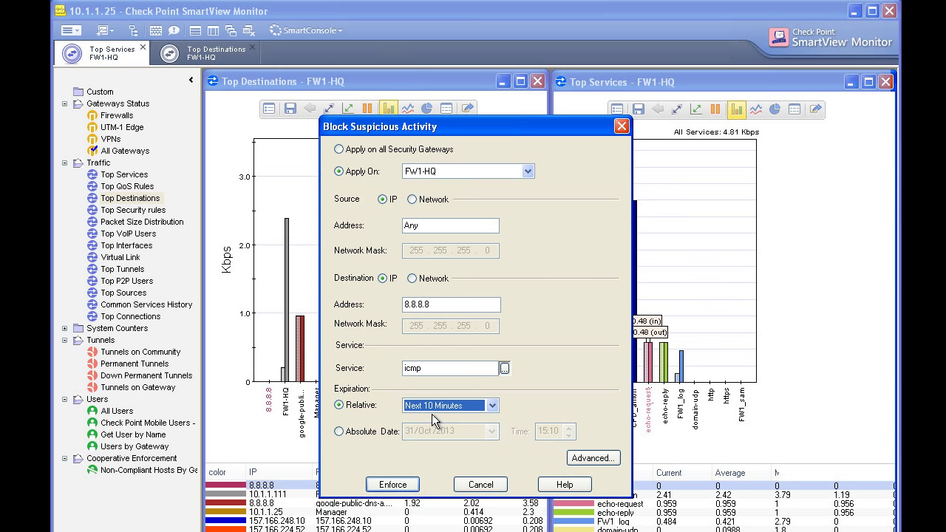
{"action": "left_click", "coordinate": [398, 486]}
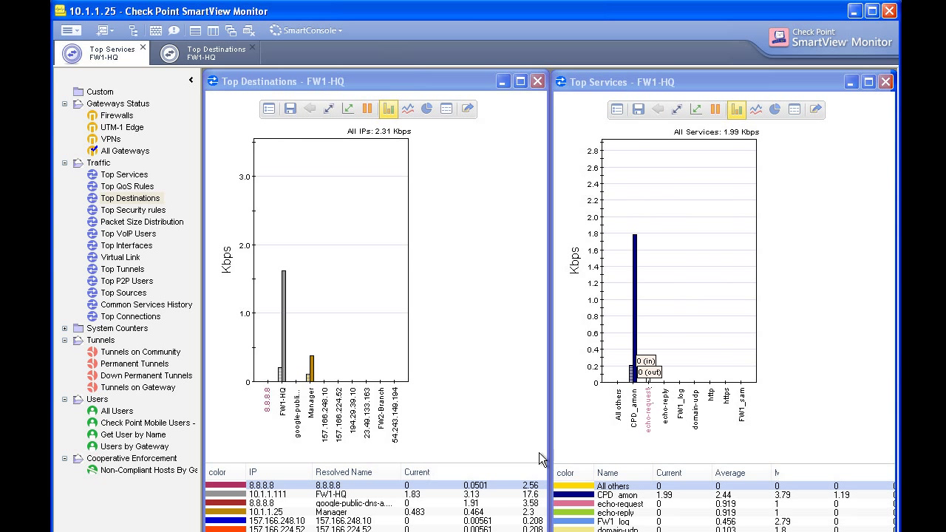
Switch to the Command Prompt, stop the continuous ping, and ping 8.8.4.4 instead
{"action": "key", "text": "alt+Tab"}
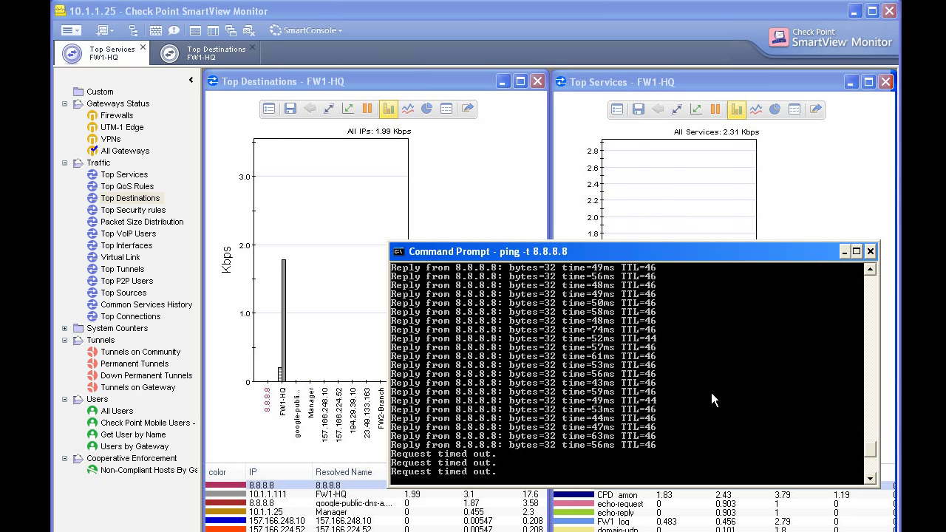
{"action": "key", "text": "ctrl+c"}
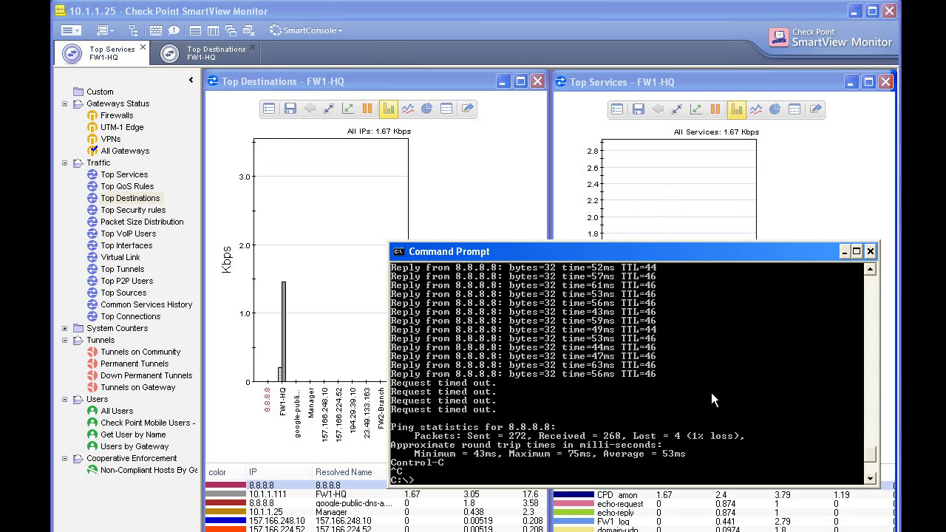
{"action": "type", "text": "ping 8.8.4.4"}
{"action": "key", "text": "Return"}
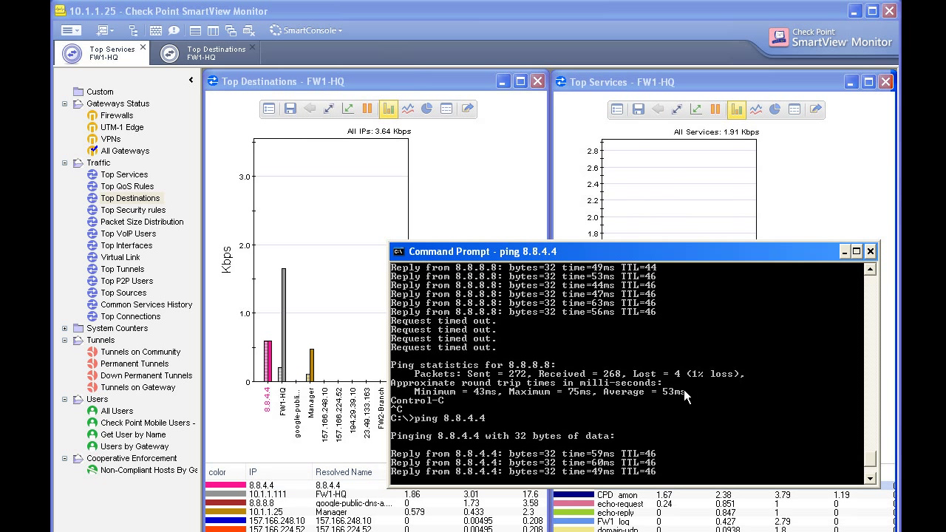
Restart the continuous ping to 8.8.8.8 in the Command Prompt
{"action": "key", "text": "Return"}
{"action": "key", "text": "Up"}
{"action": "key", "text": "Up"}
{"action": "key", "text": "Return"}
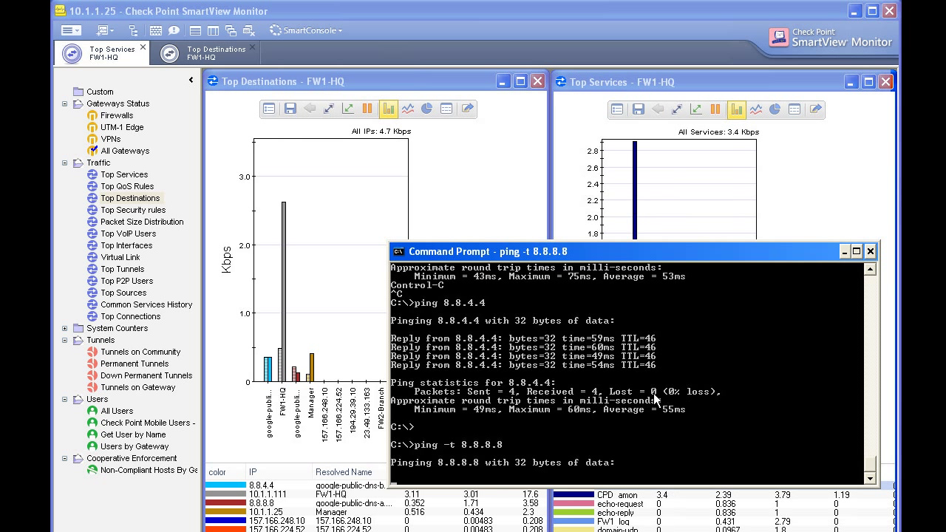
Return to SmartView Monitor and view the enforced suspicious activity rules for all Security Gateways and for FW1-HQ only
{"action": "left_click", "coordinate": [798, 201]}
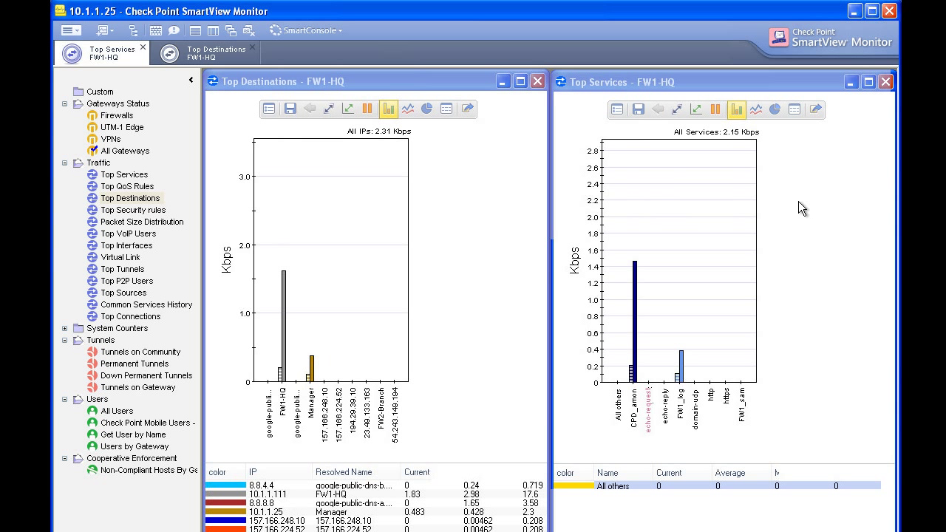
{"action": "left_click", "coordinate": [79, 30]}
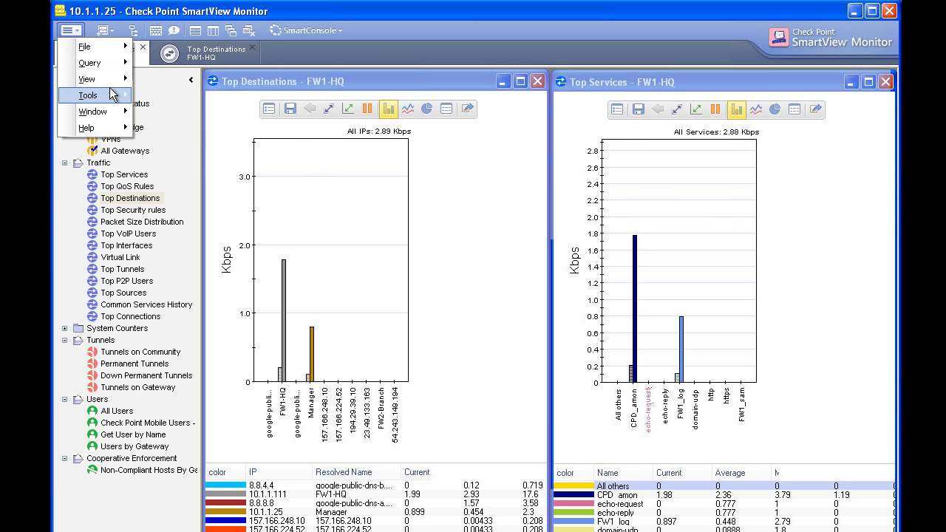
{"action": "mouse_move", "coordinate": [114, 95]}
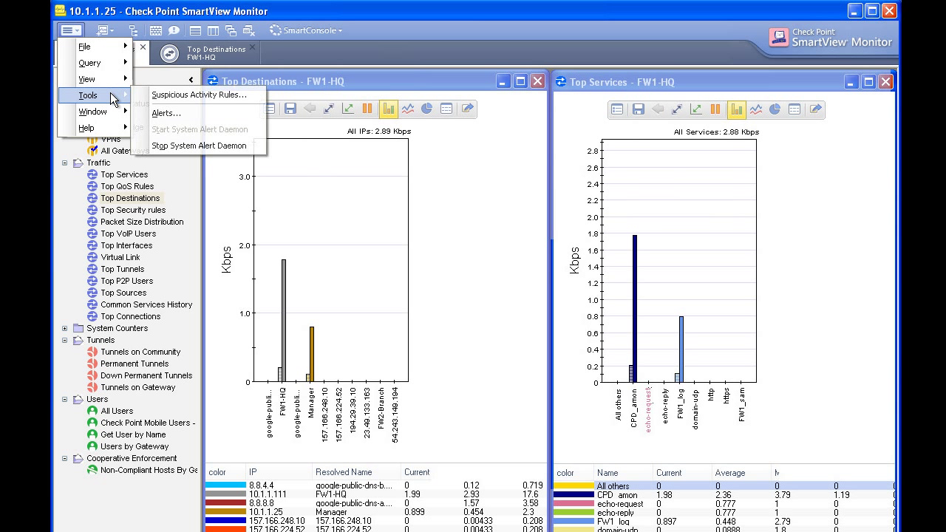
{"action": "left_click", "coordinate": [249, 94]}
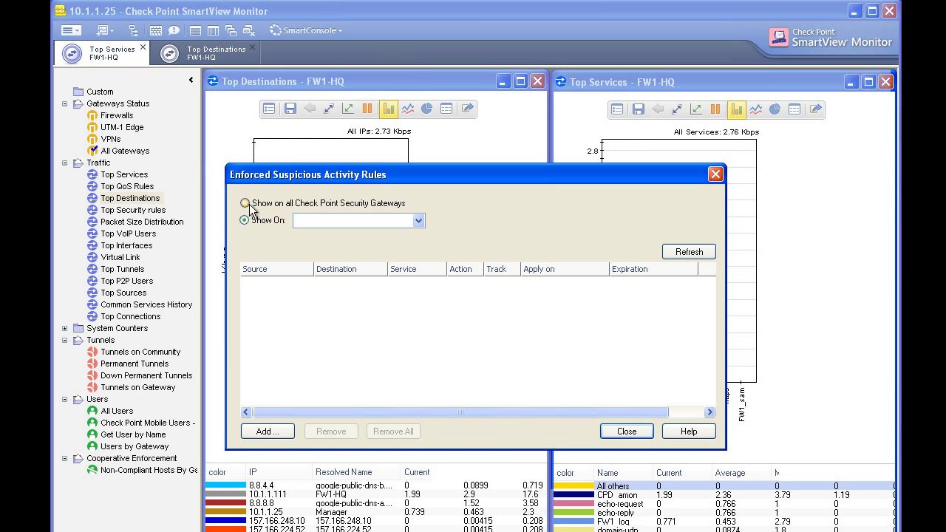
{"action": "left_click", "coordinate": [244, 204]}
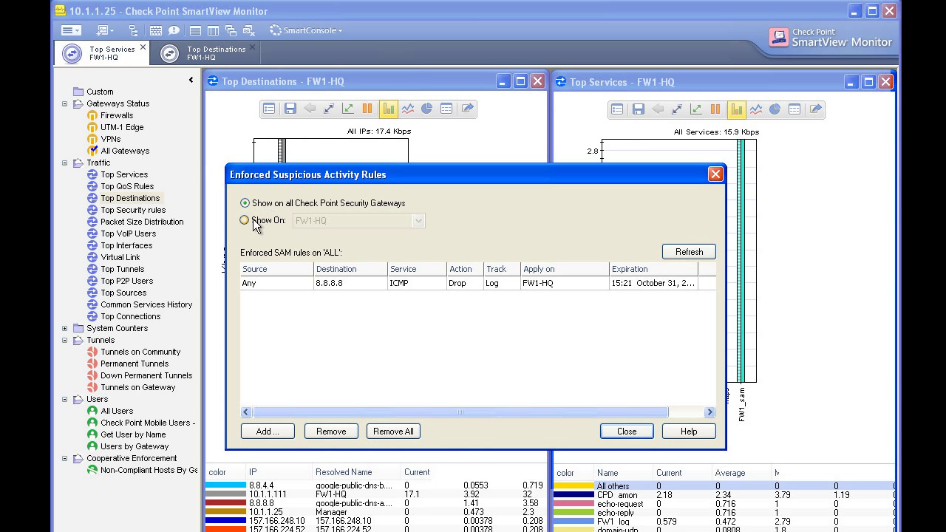
{"action": "left_click", "coordinate": [252, 220]}
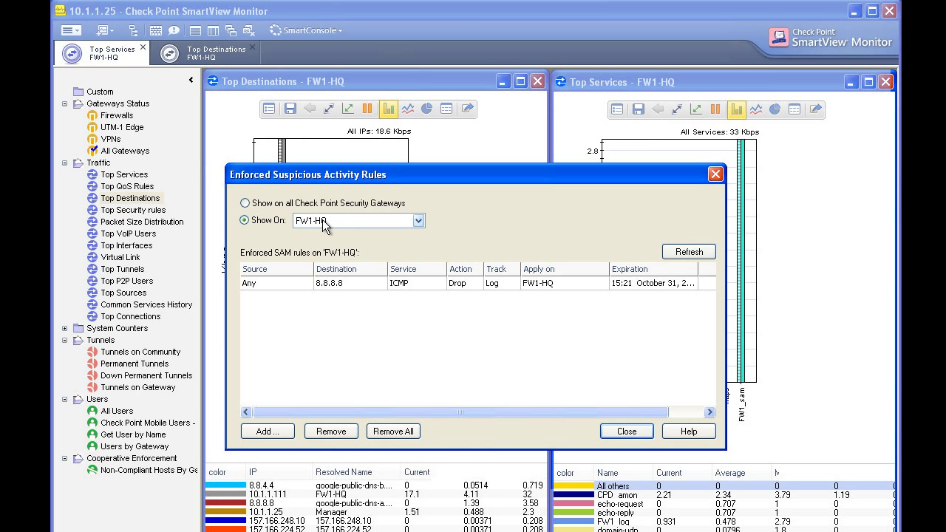
Remove the ICMP drop rule for destination 8.8.8.8 from FW1-HQ, close the rules list and check the running ping
{"action": "left_click", "coordinate": [442, 284]}
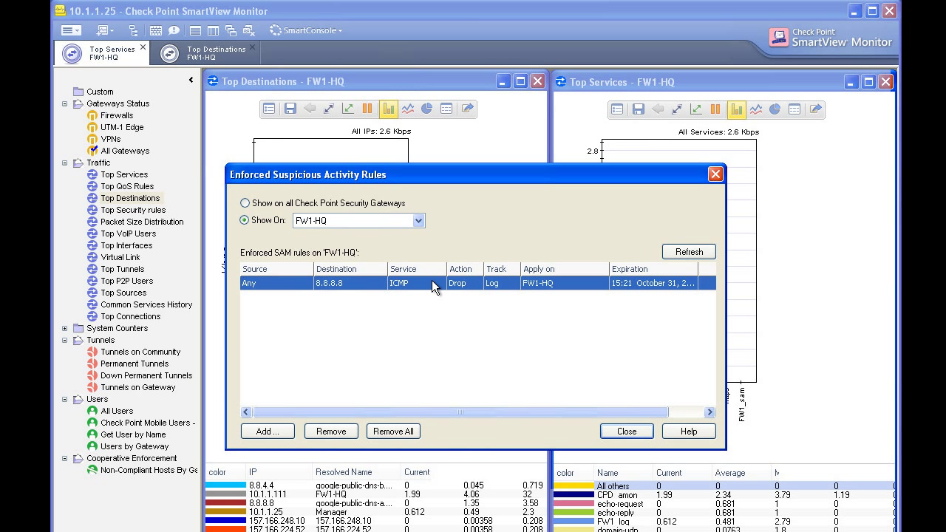
{"action": "left_click", "coordinate": [335, 434]}
{"action": "left_click", "coordinate": [438, 336]}
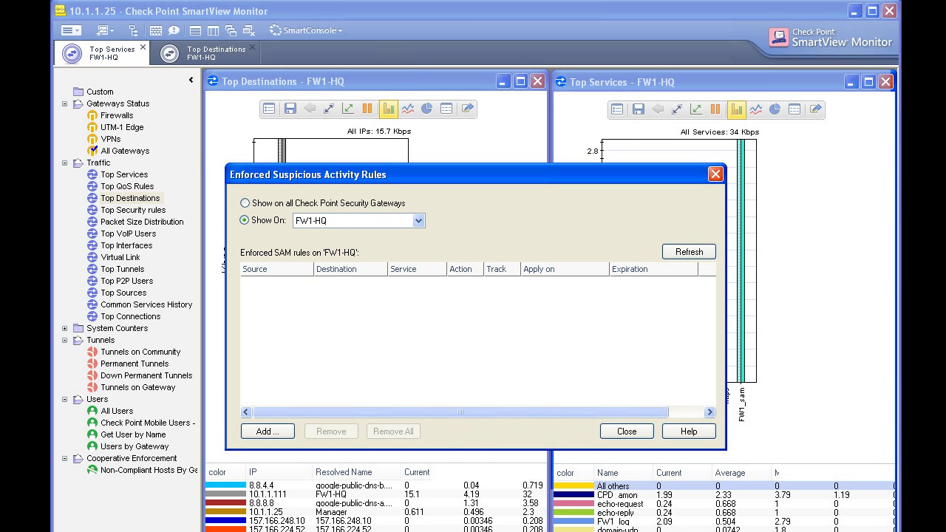
{"action": "left_click", "coordinate": [715, 174]}
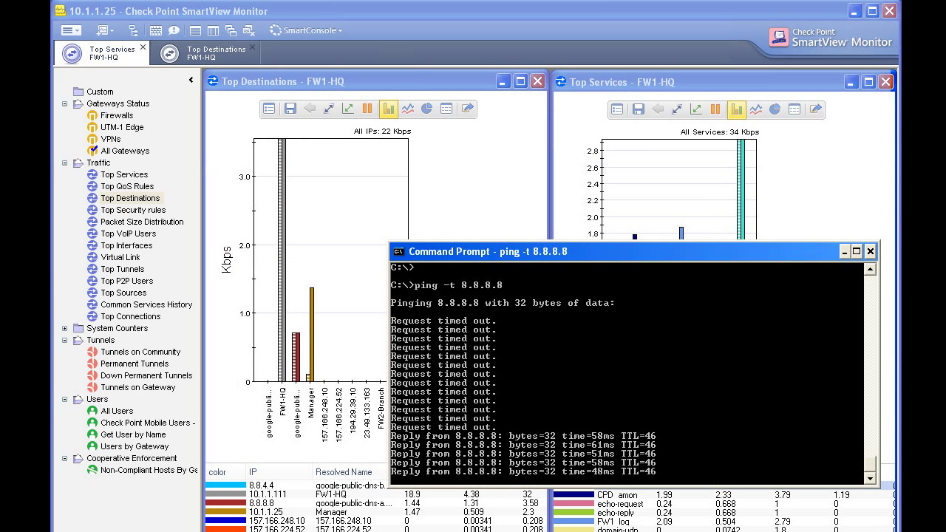
{"action": "key", "text": "alt+Tab"}
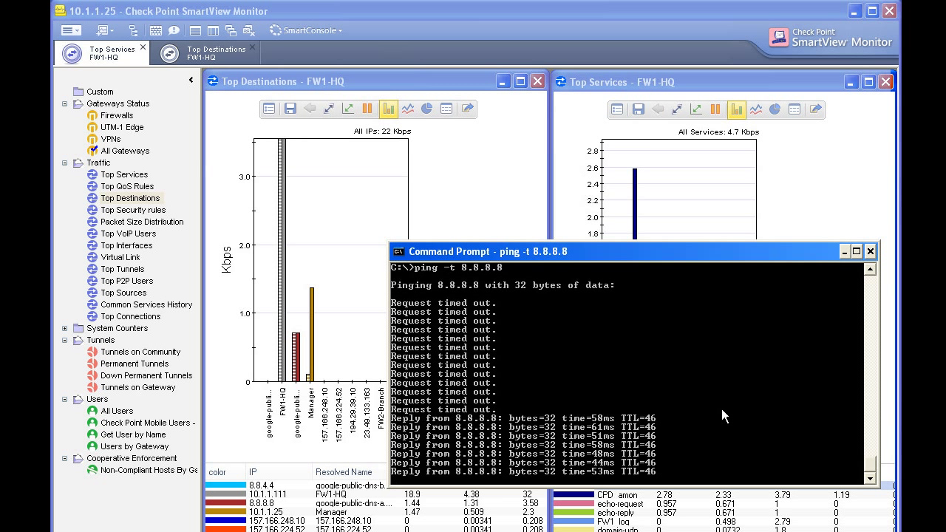